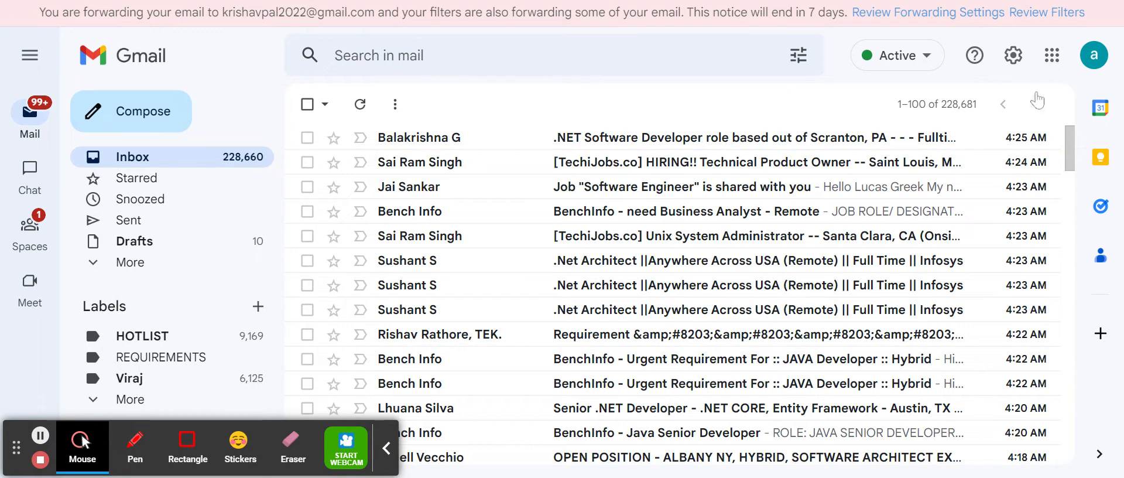
Go from the Gmail gear menu to the full settings page
left_click(1014, 55)
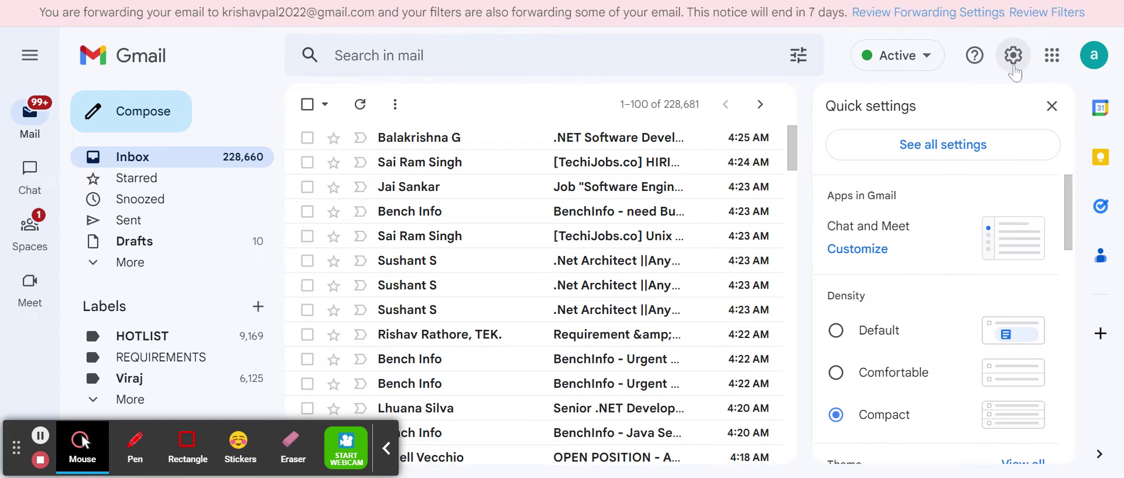
left_click(966, 151)
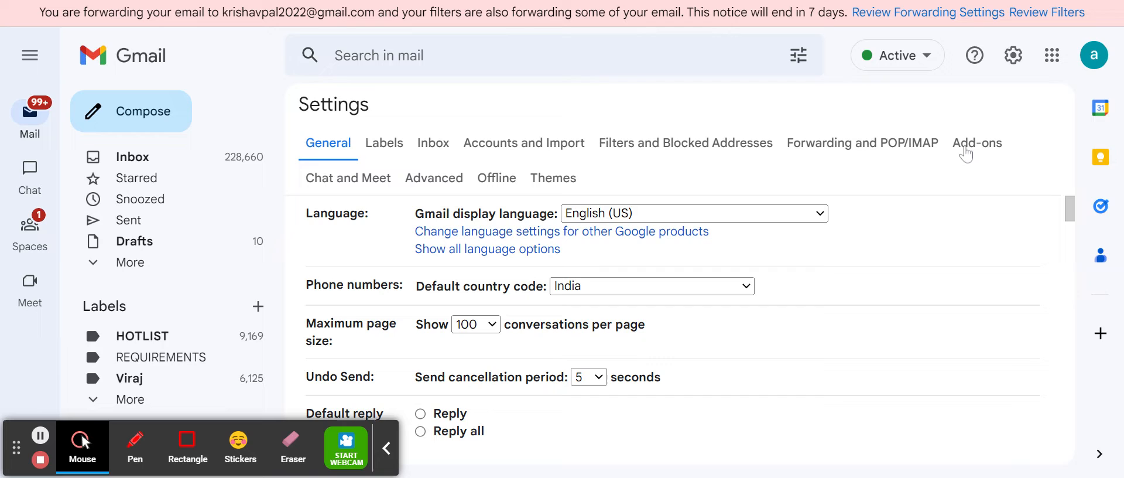
Show the Forwarding and POP/IMAP settings with the forwarding address list
left_click(875, 149)
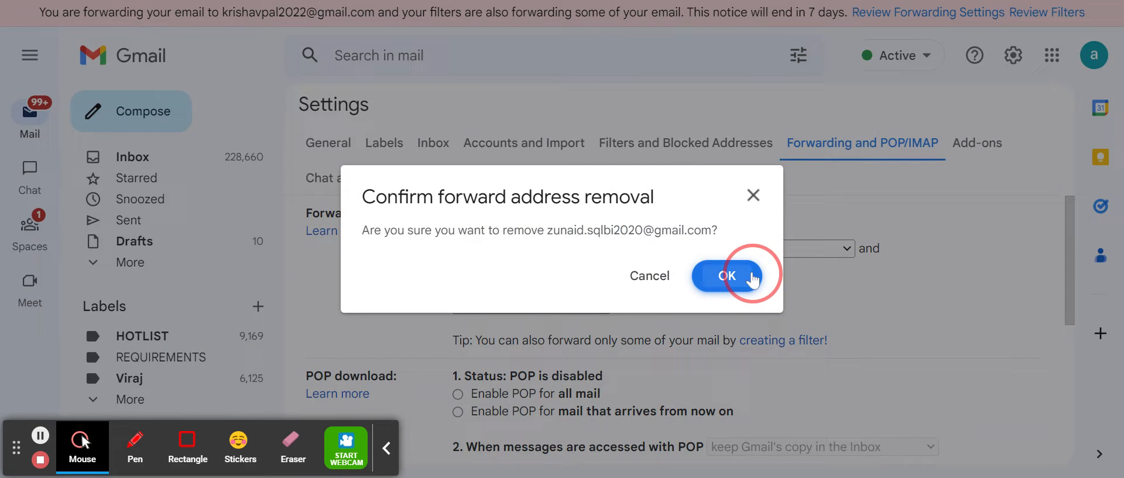
Confirm removing the unwanted forwarding address and review the addresses still saved
left_click(729, 275)
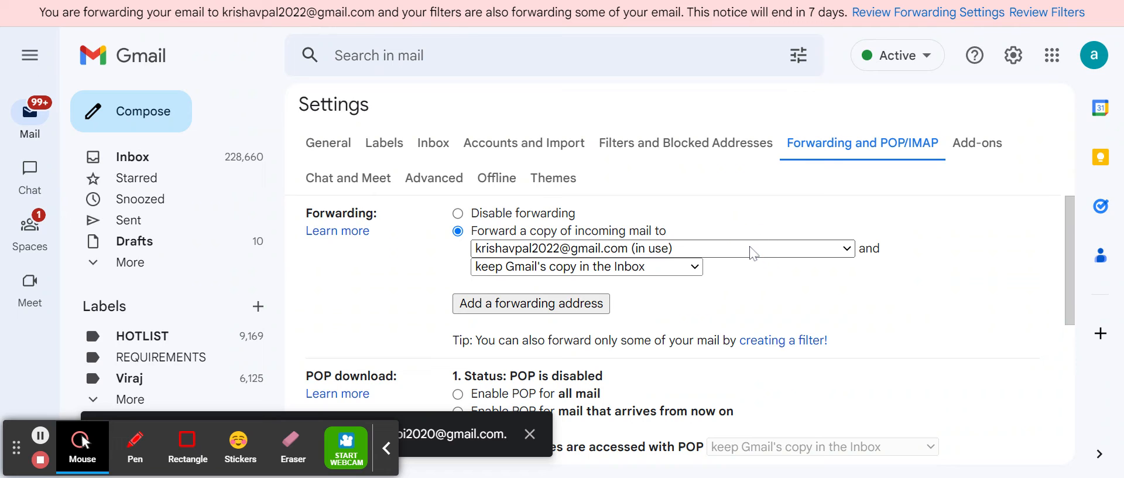
key("Down")
key("Down")
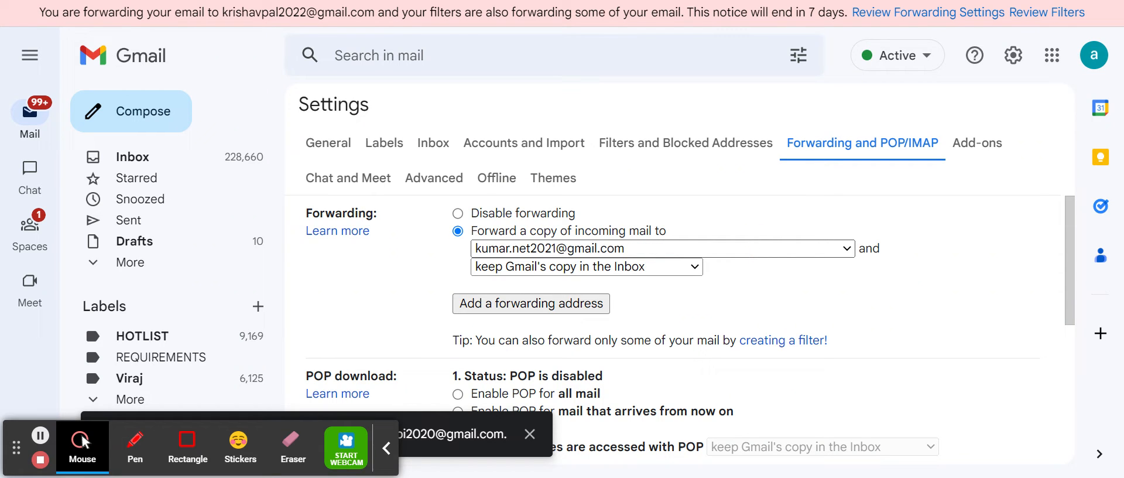
key("Up")
key("Down")
key("Down")
key("Down")
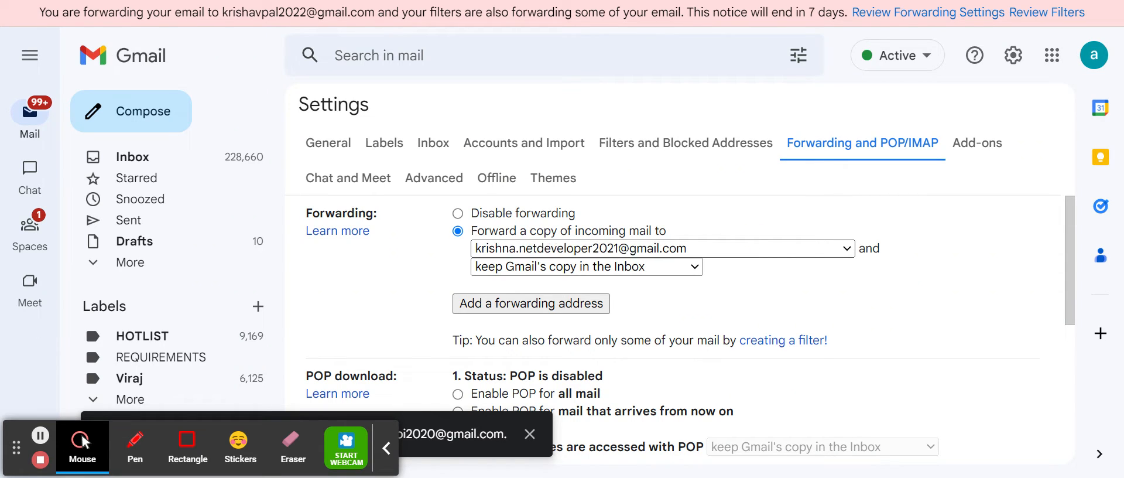
key("Up")
key("Up")
key("Up")
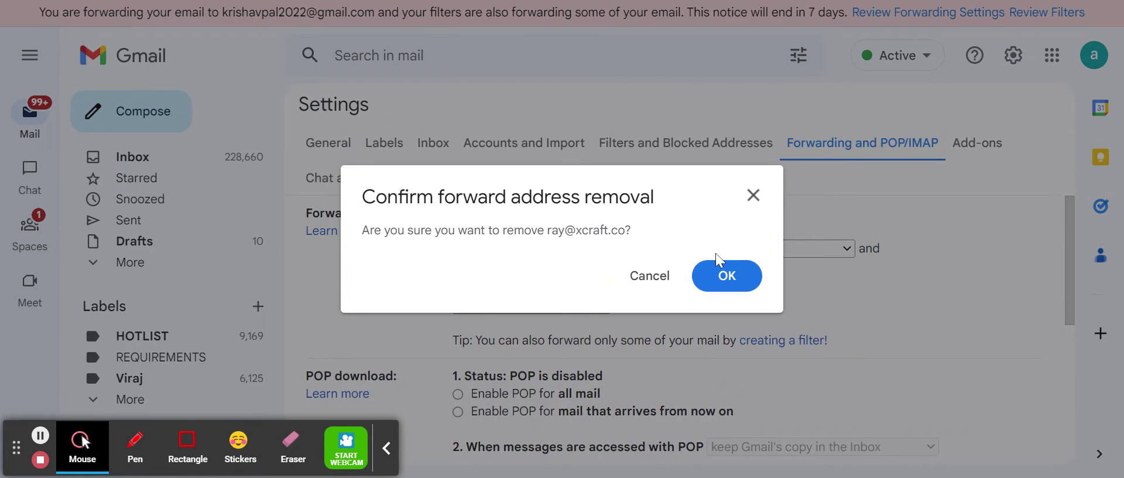
Remove three more unwanted forwarding addresses, keeping the address currently in use
left_click(727, 272)
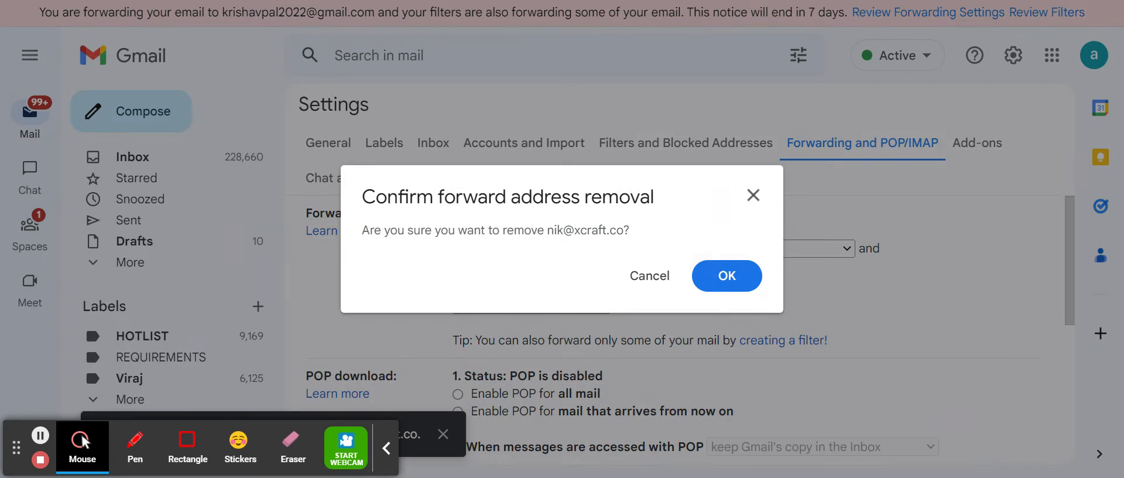
left_click(728, 273)
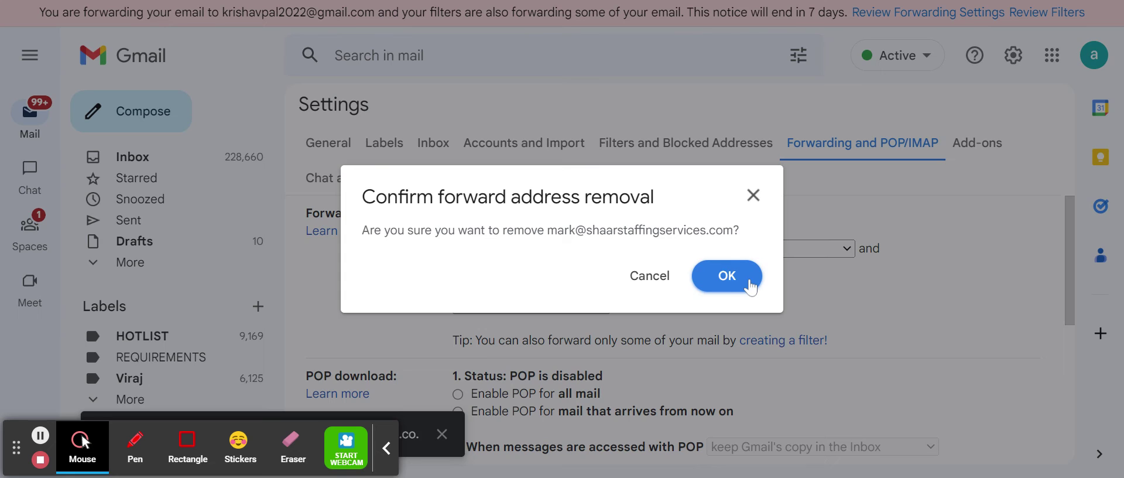
left_click(752, 287)
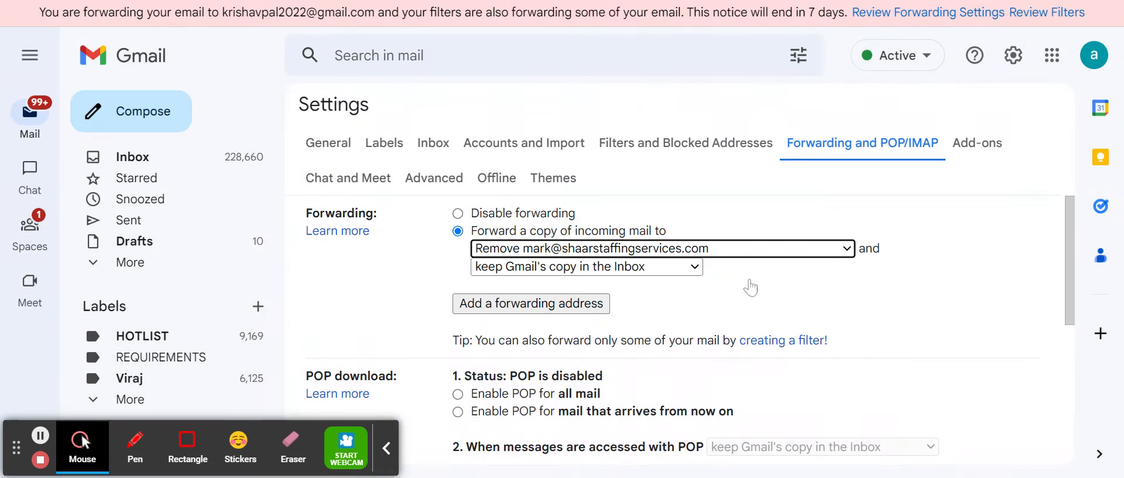